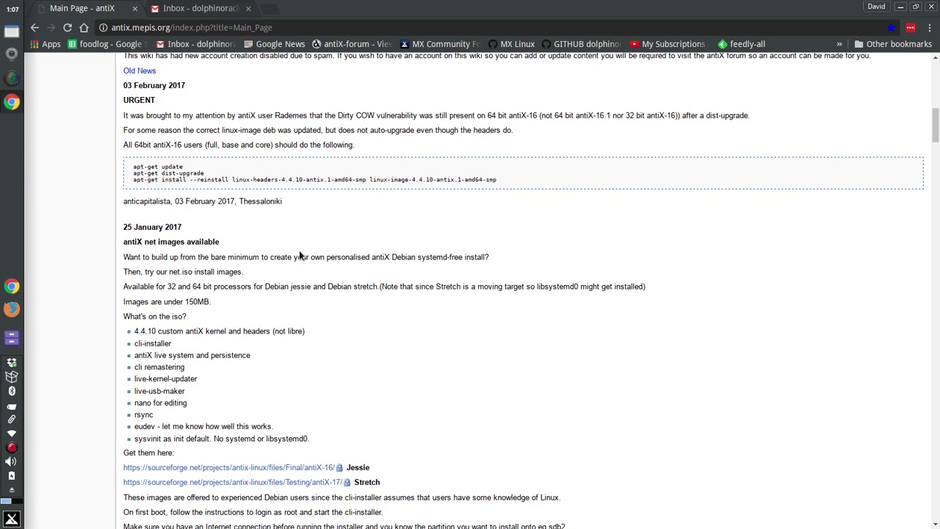
Pin Chrome always on top, read the antiX net images announcement, then minimize the browser.
right_click(12, 31)
click(54, 84)
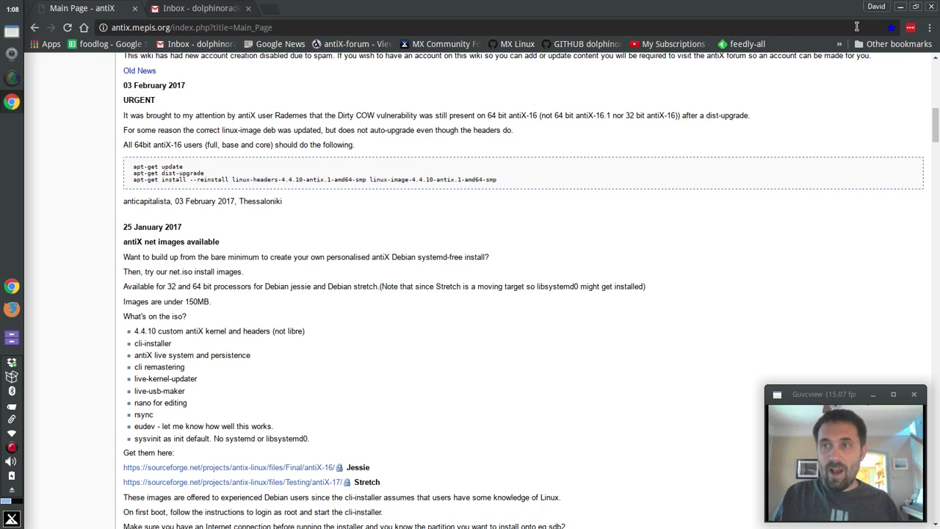
scroll(264, 218, down, 3)
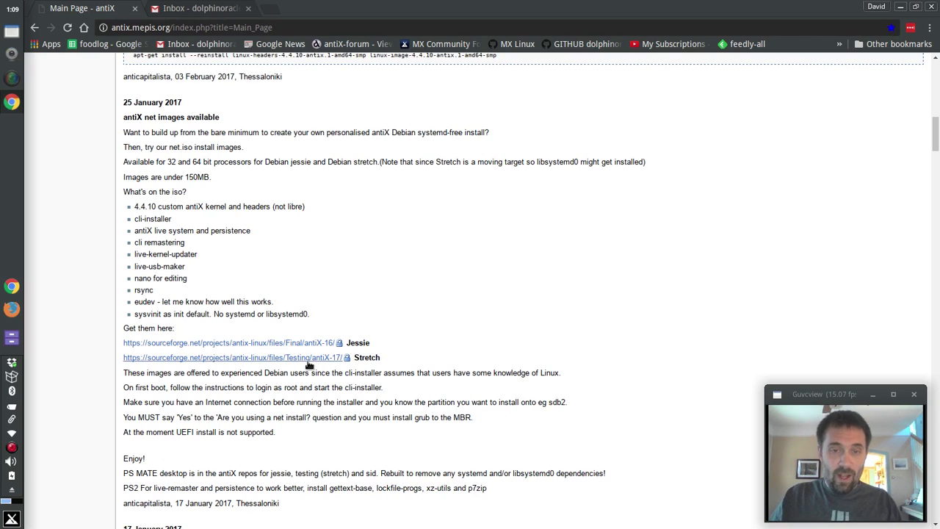
click(902, 6)
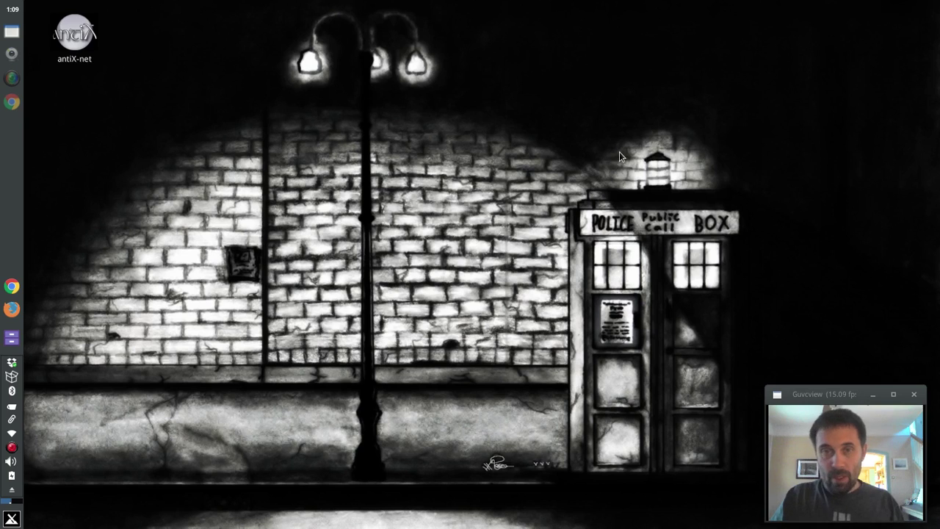
Launch the antiX-net virtual machine and boot its default antiX-17 net entry.
double_click(78, 45)
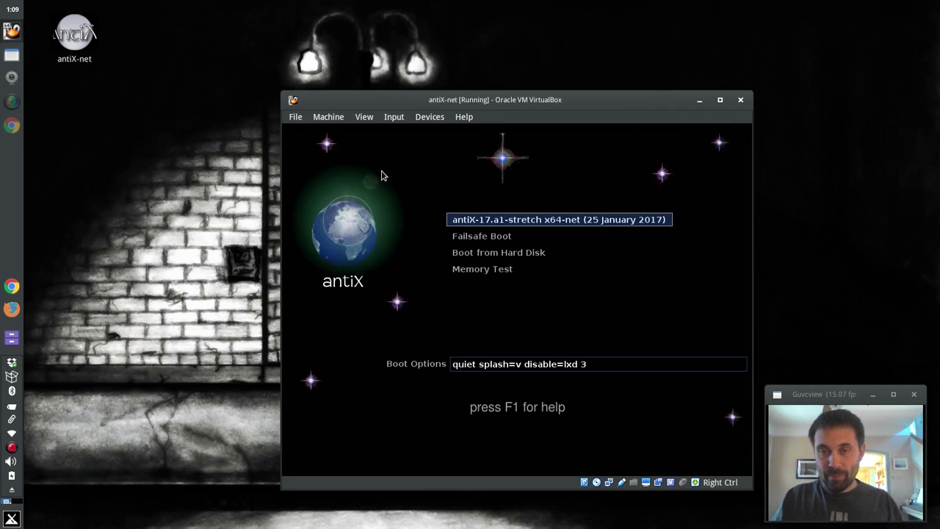
key(Down)
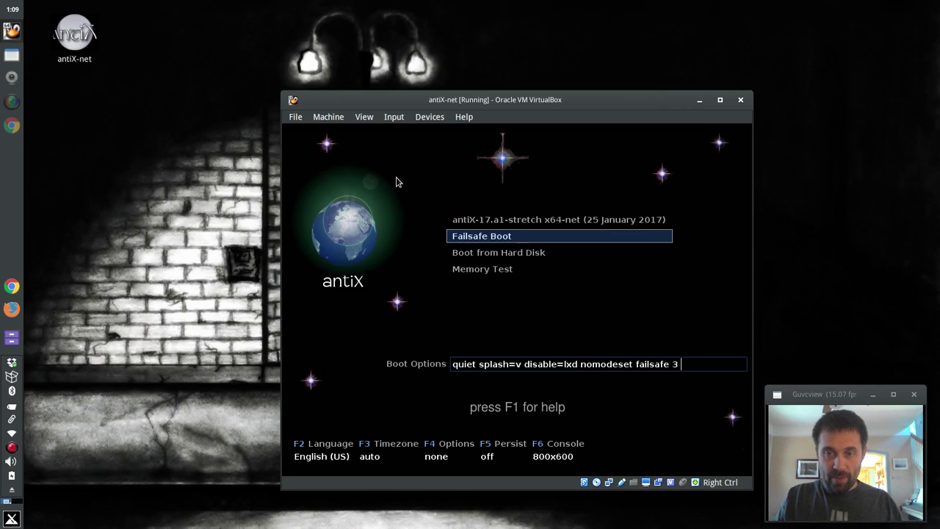
key(Up)
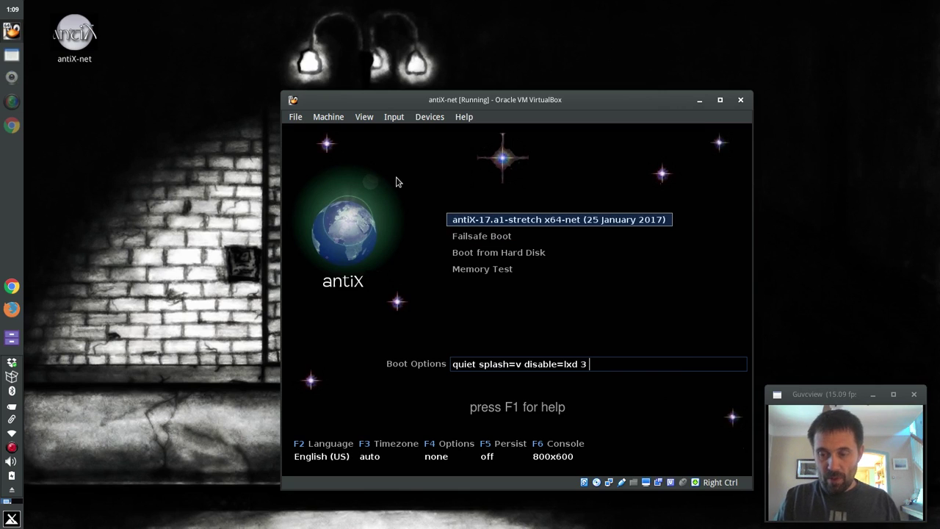
key(Return)
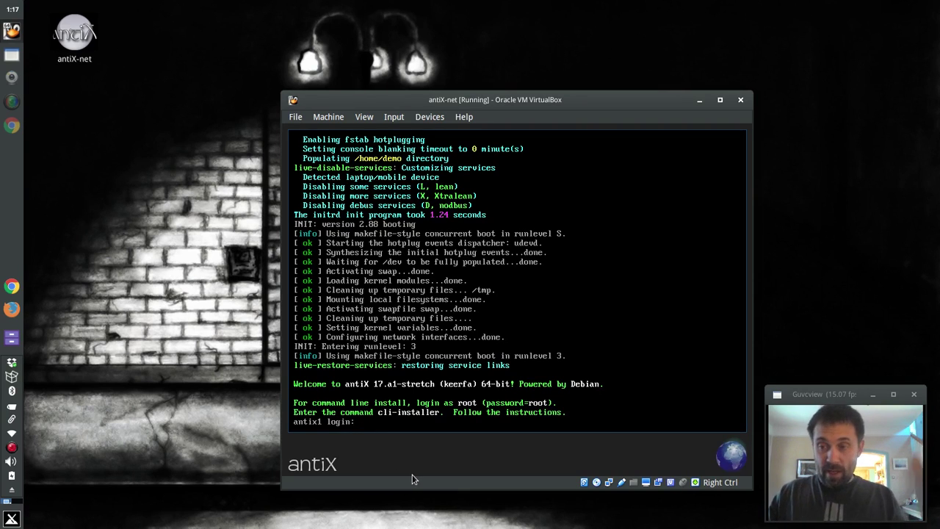
Log into the antiX console as root with the root password.
text(root)
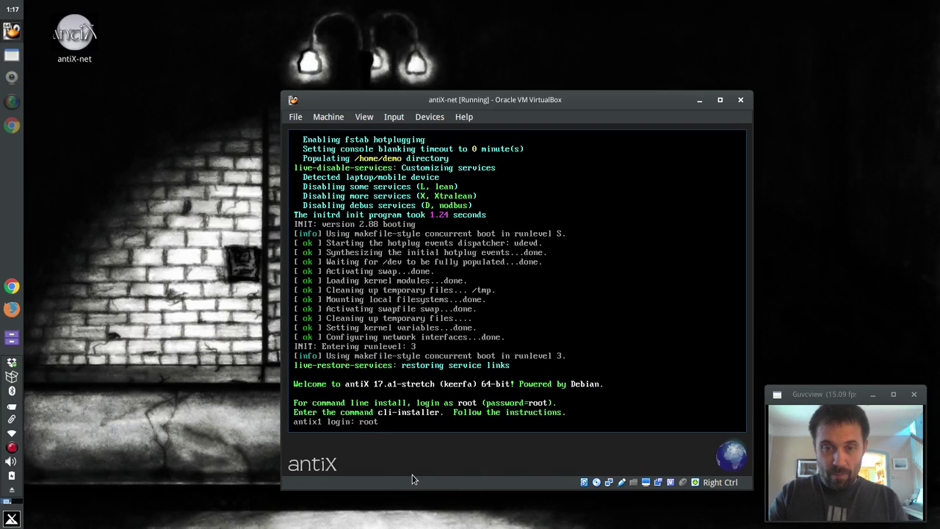
key(Return)
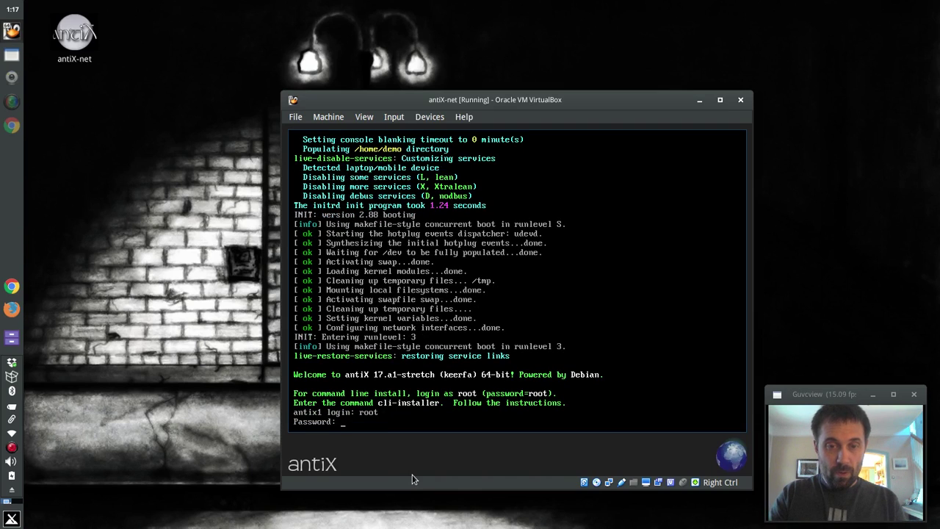
key(Return)
Run cli-installer and answer y to repartition the disk.
text(cli-installer)
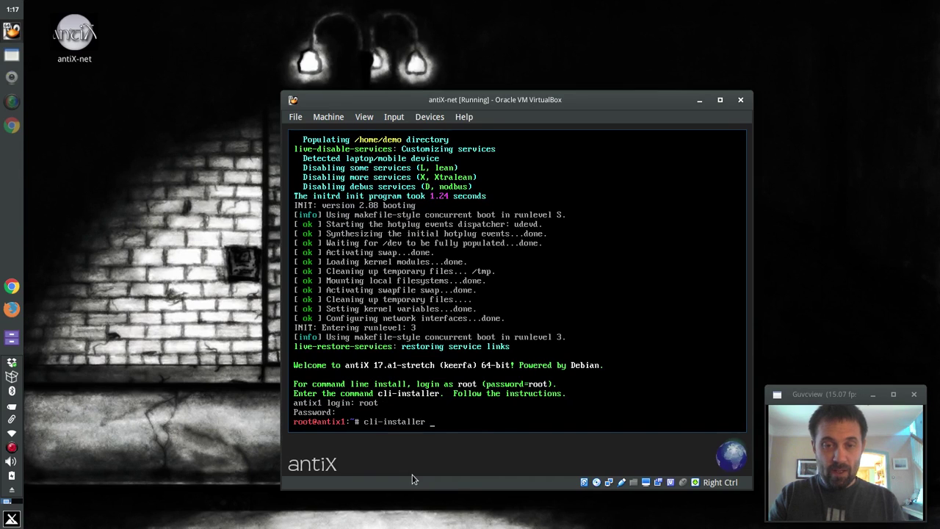
key(Return)
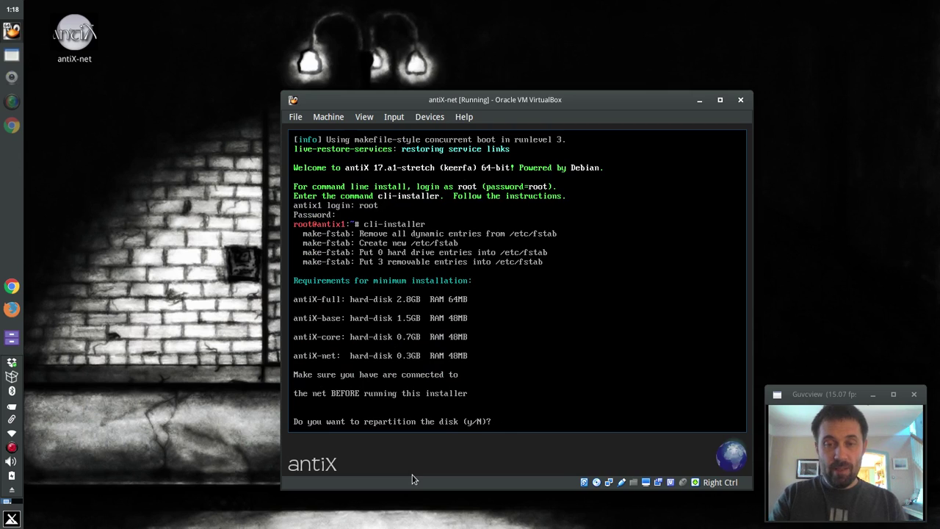
text(y)
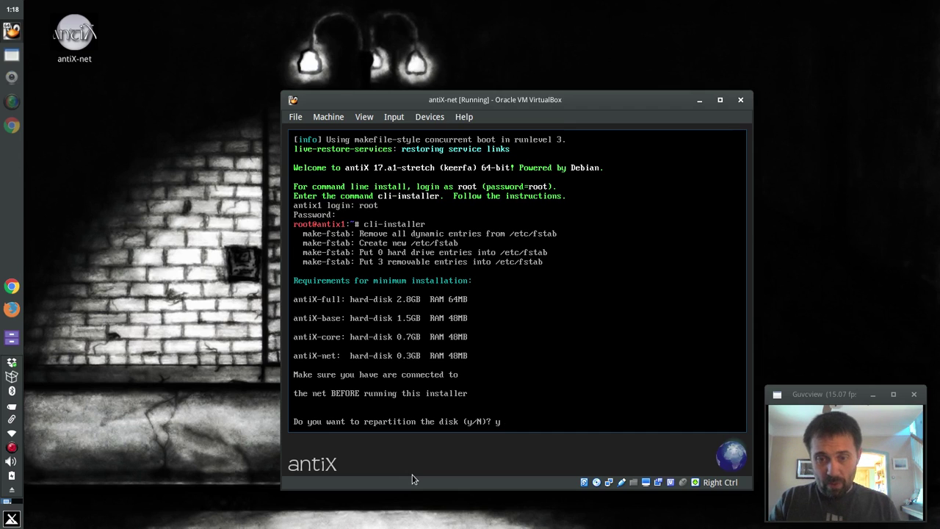
key(Return)
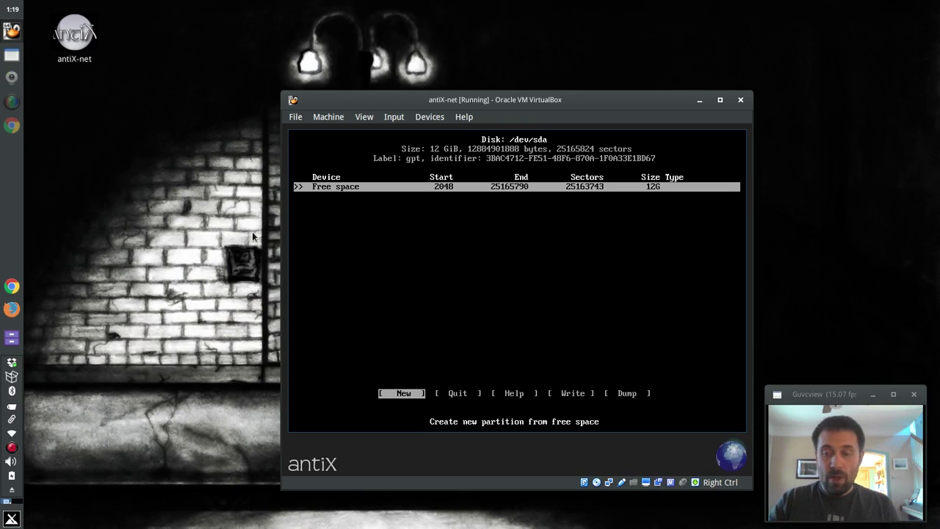
Create a 10G partition /dev/sda1 in cfdisk, then select the remaining free space.
key(Return)
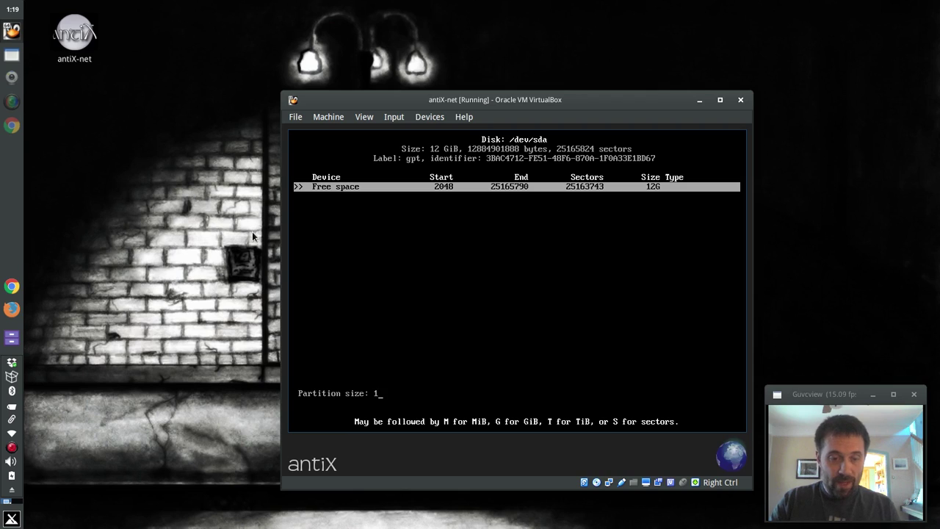
text(0G)
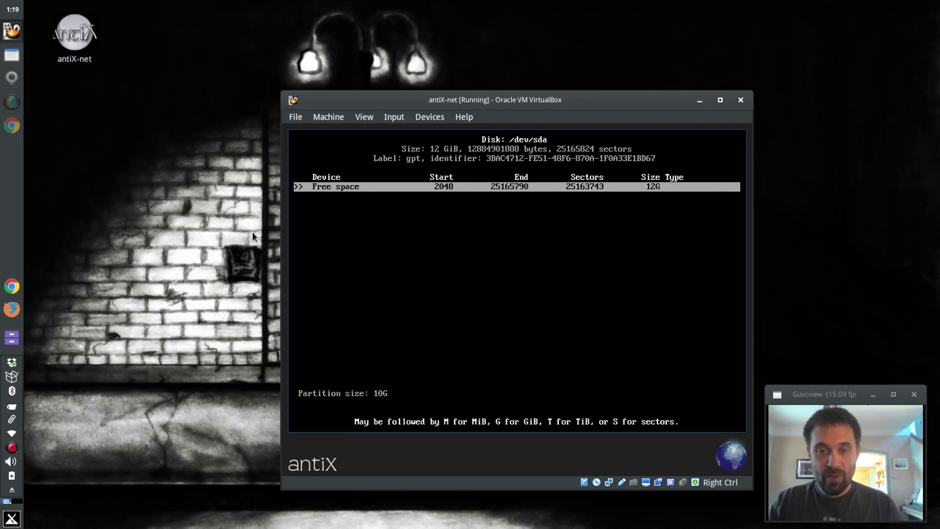
key(Return)
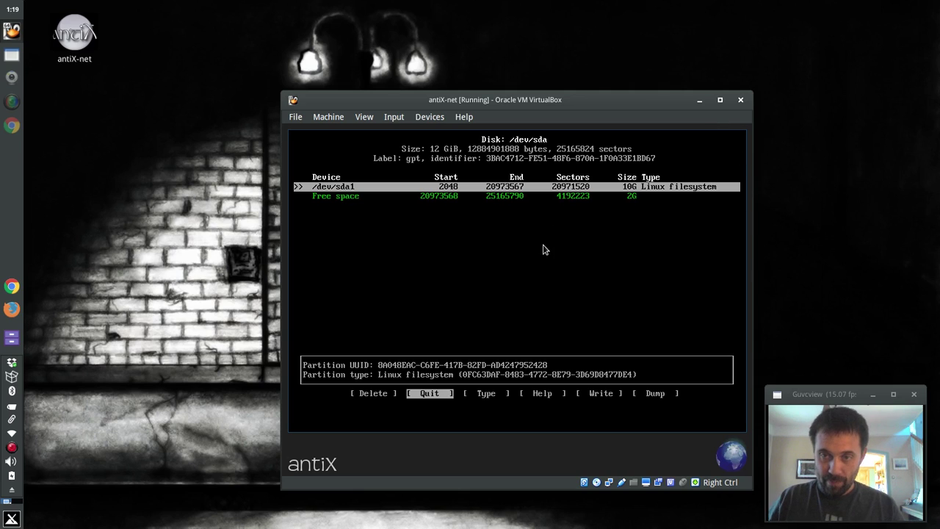
key(Down)
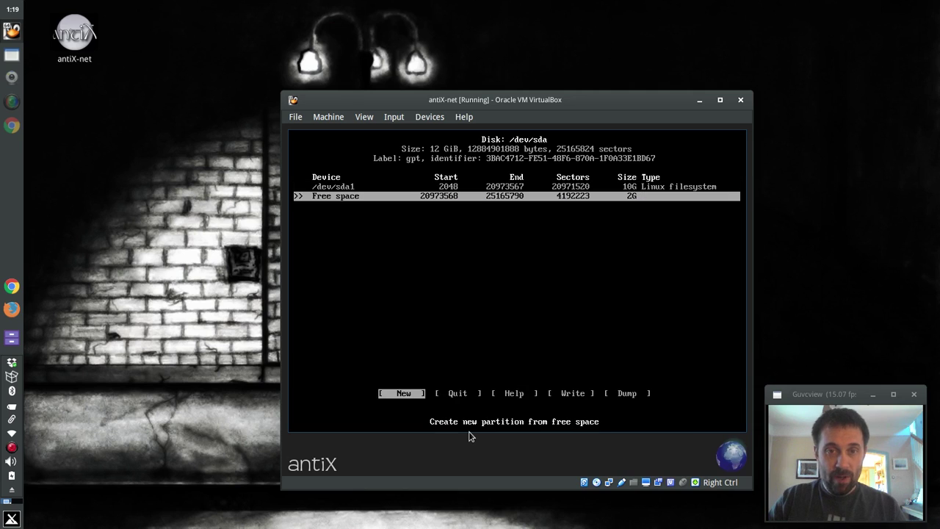
Create a 2G partition sda2 in the remaining space and set its type to Linux swap.
key(Up)
key(Down)
key(Up)
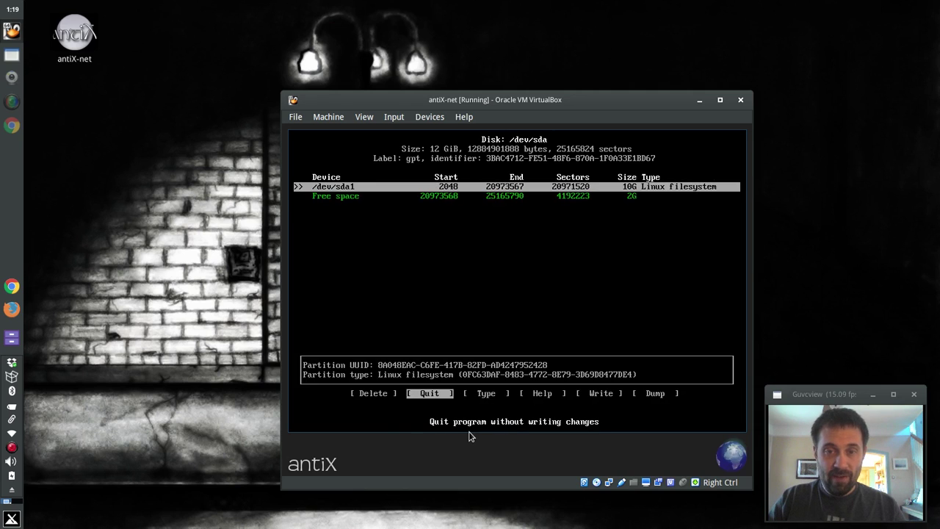
key(Down)
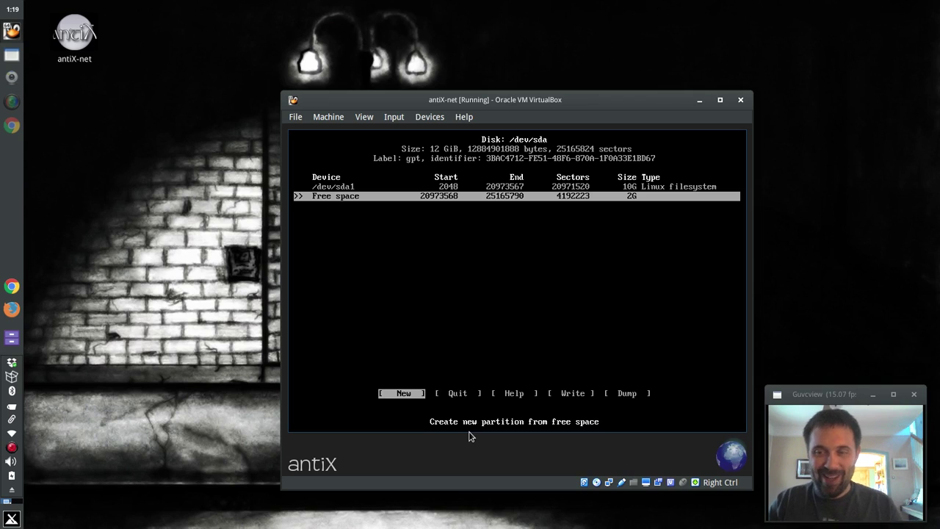
key(Return)
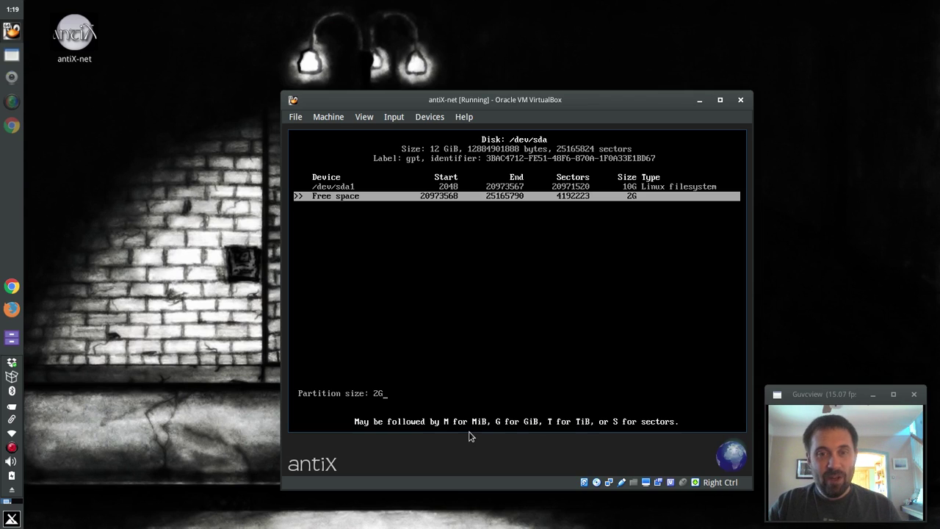
key(Return)
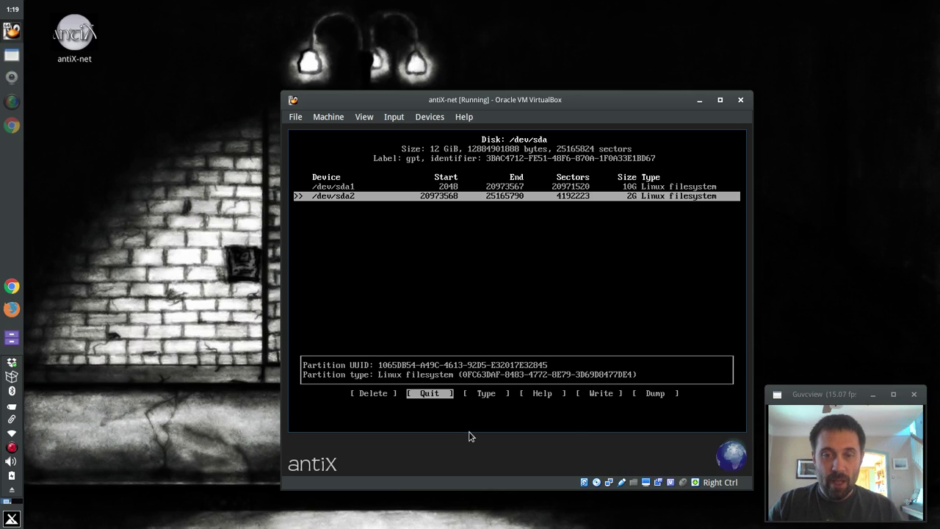
key(Right)
key(Right)
key(Right)
key(Left)
key(Left)
key(Return)
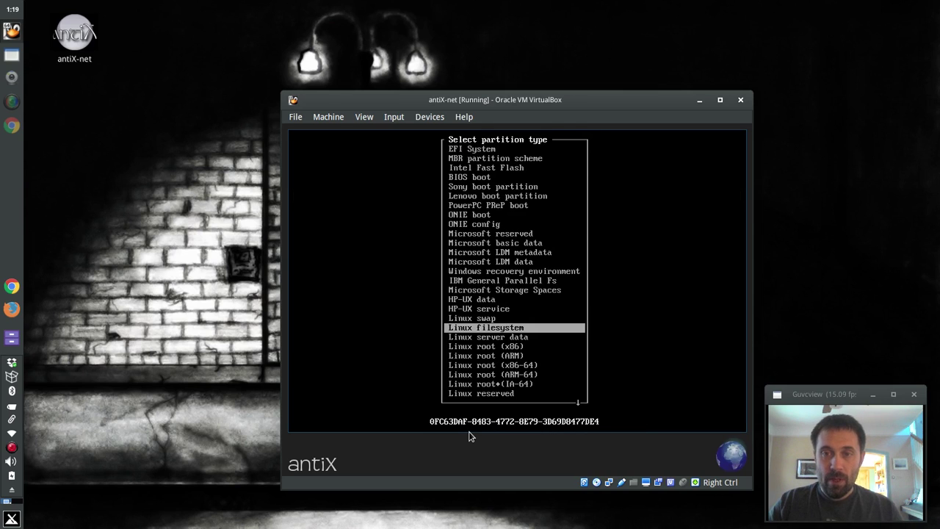
key(Up)
key(Return)
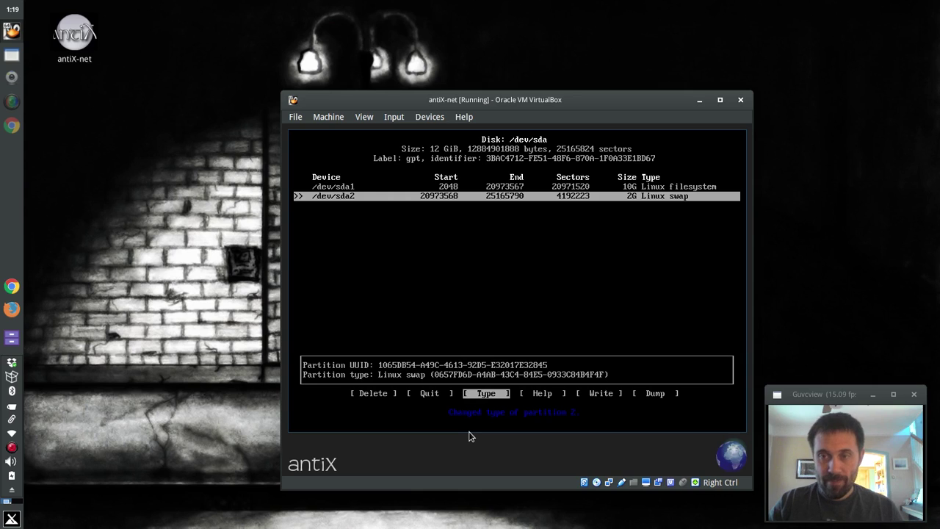
Write the partition table to disk, confirming with yes, and quit cfdisk.
key(Right)
key(Right)
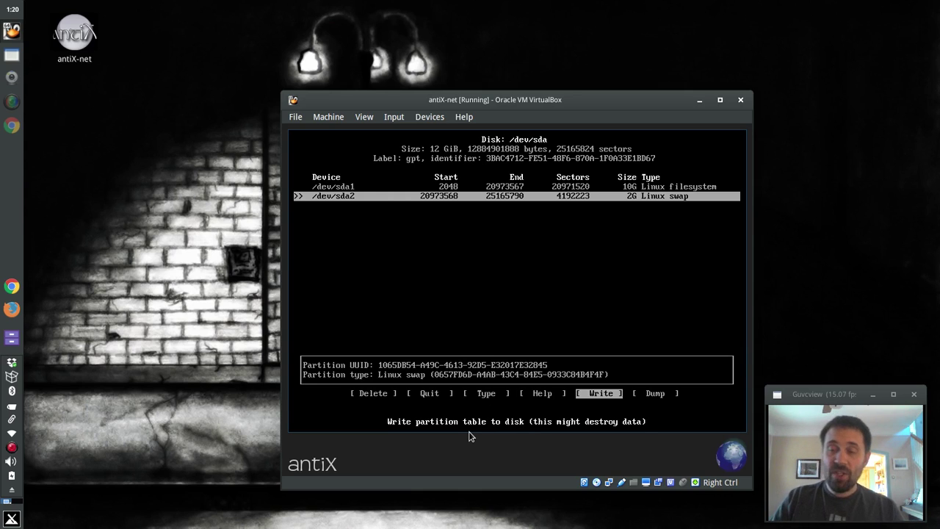
key(Return)
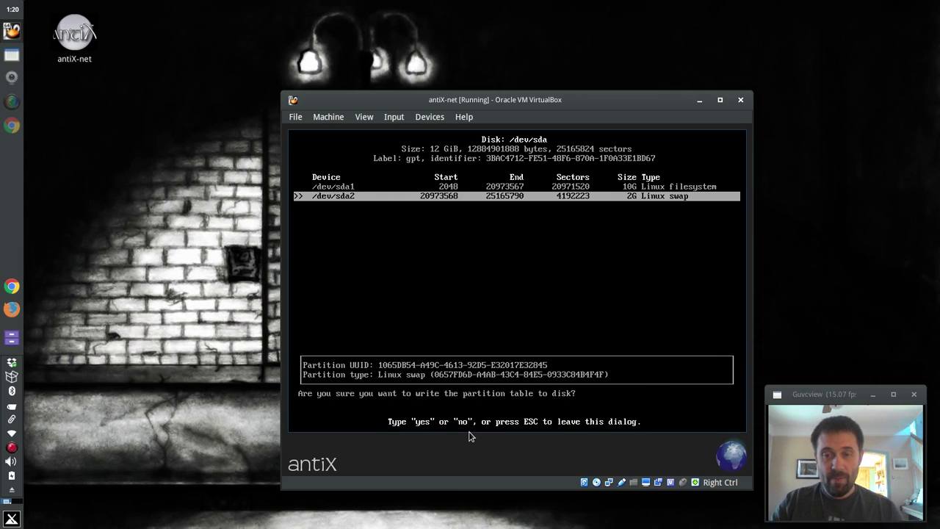
text(yes)
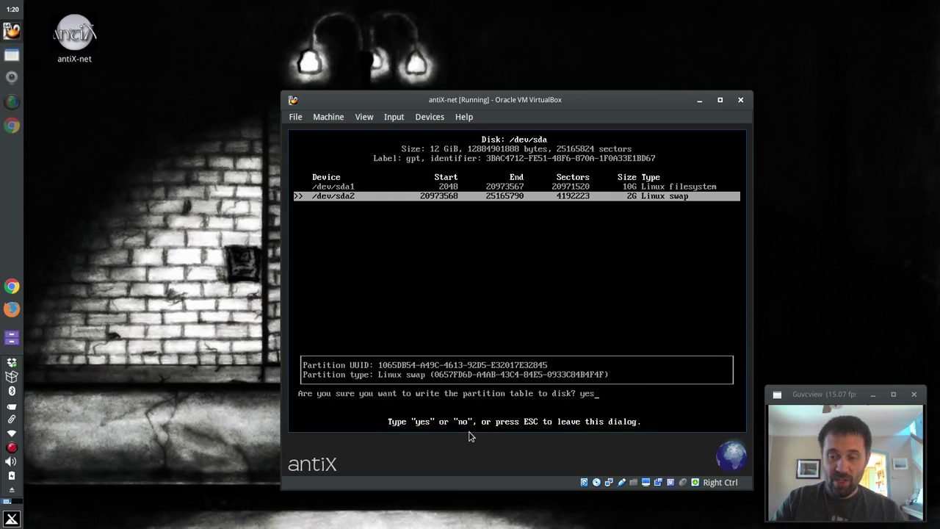
key(Return)
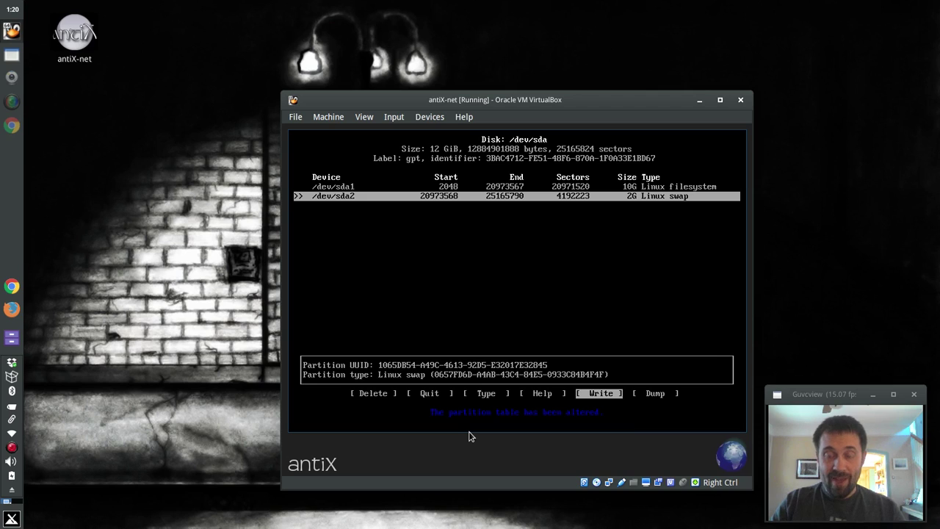
key(Left)
key(Left)
key(Left)
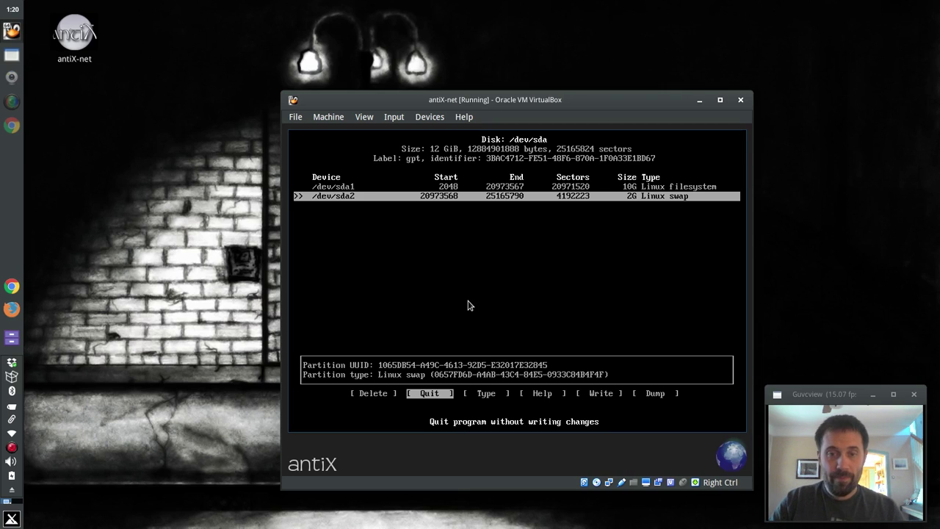
key(Return)
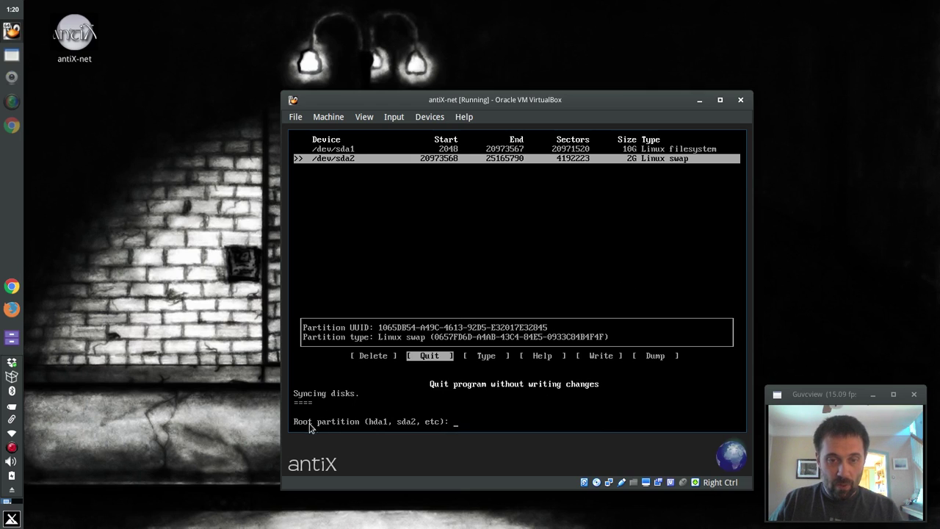
Choose sda1 as the root partition formatted as ext4 (option 3).
text(sda1)
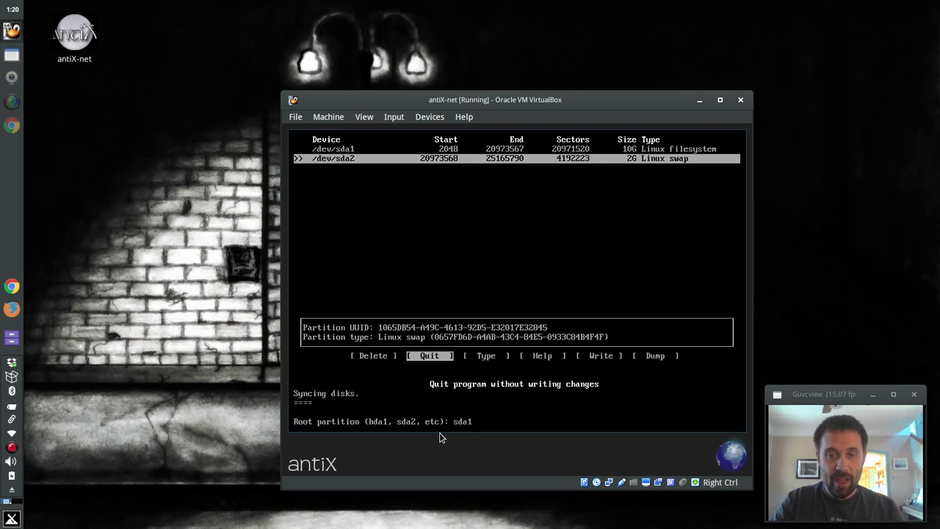
key(Return)
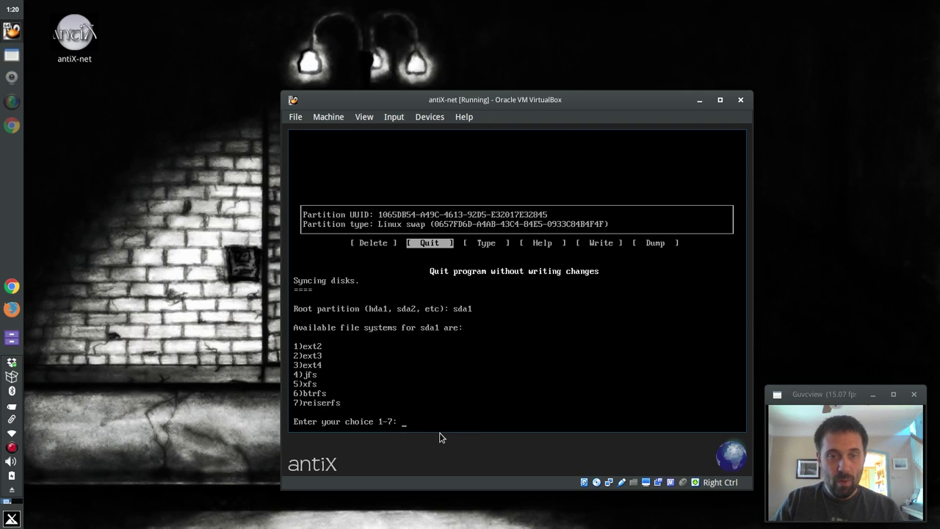
text(3)
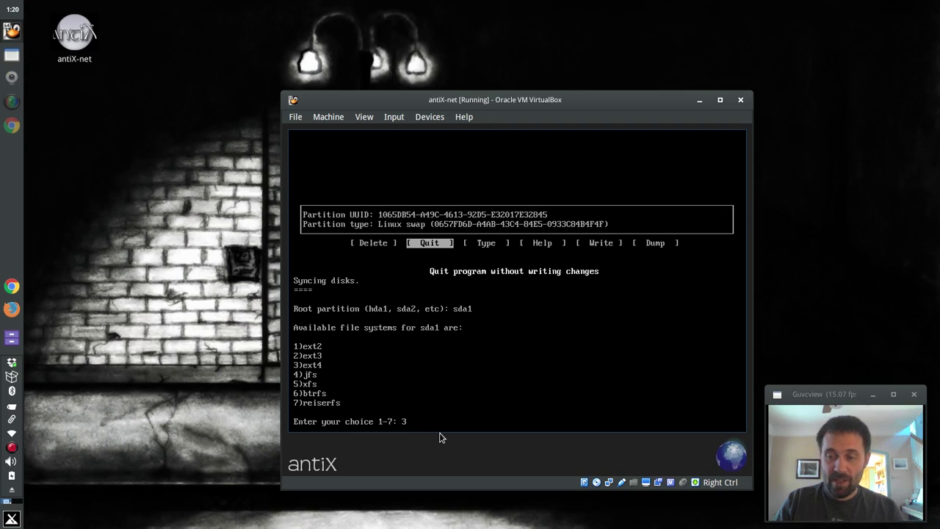
key(Return)
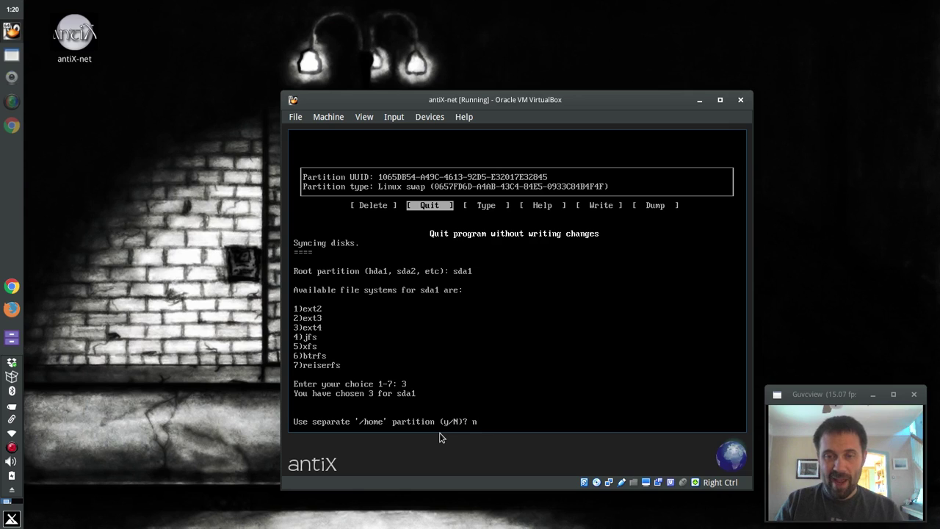
Decline a separate /home partition and confirm this is the antiX-net edition.
text(n)
key(Return)
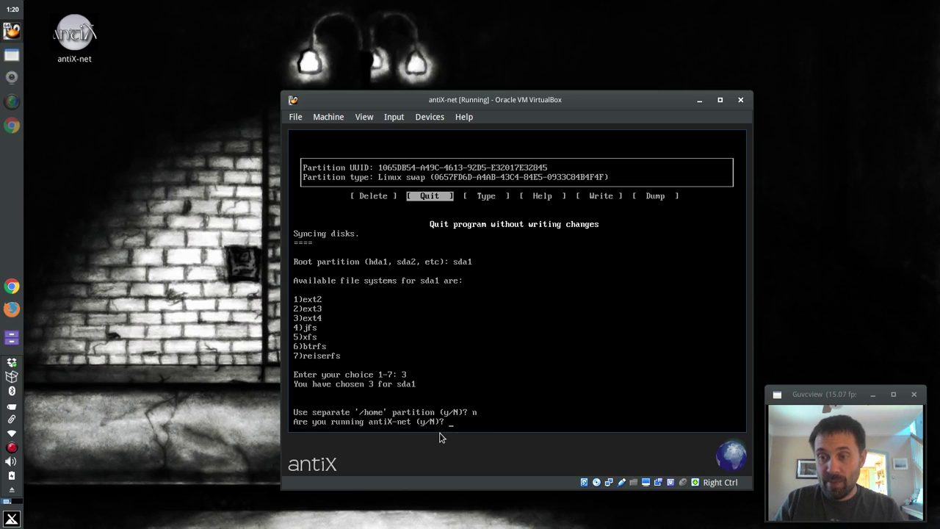
text(y)
key(Return)
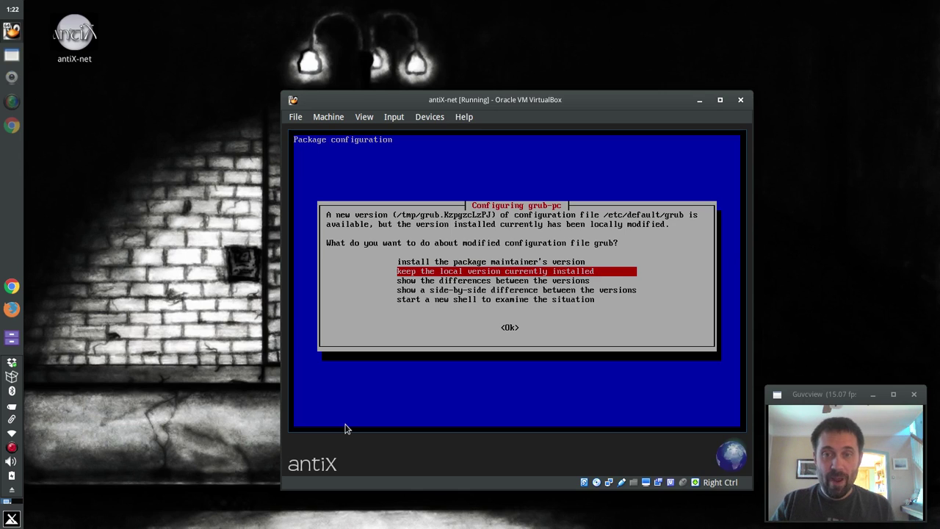
Keep the locally modified /etc/default/grub configuration.
key(Up)
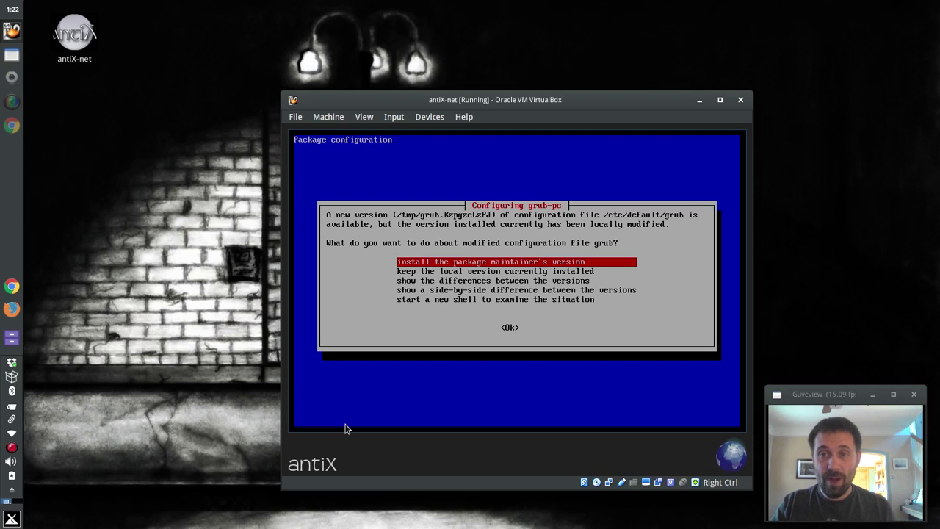
key(Down)
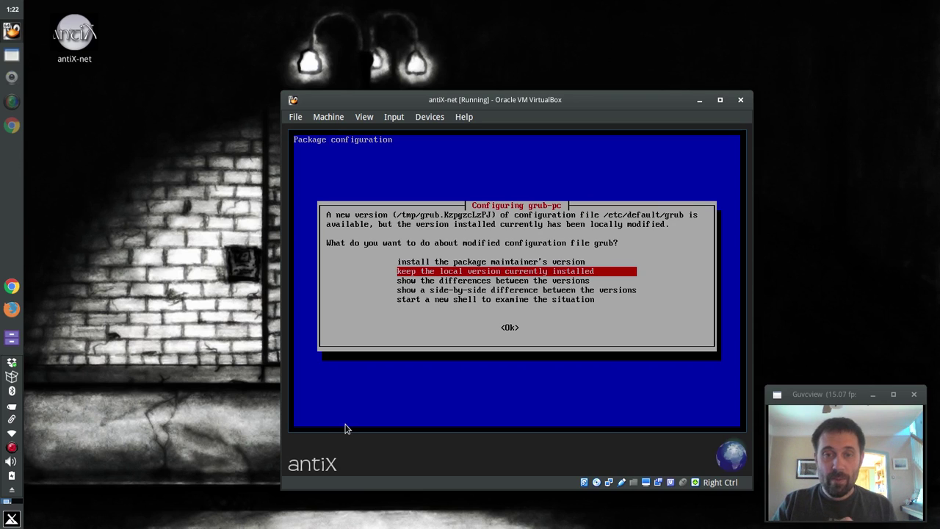
key(Return)
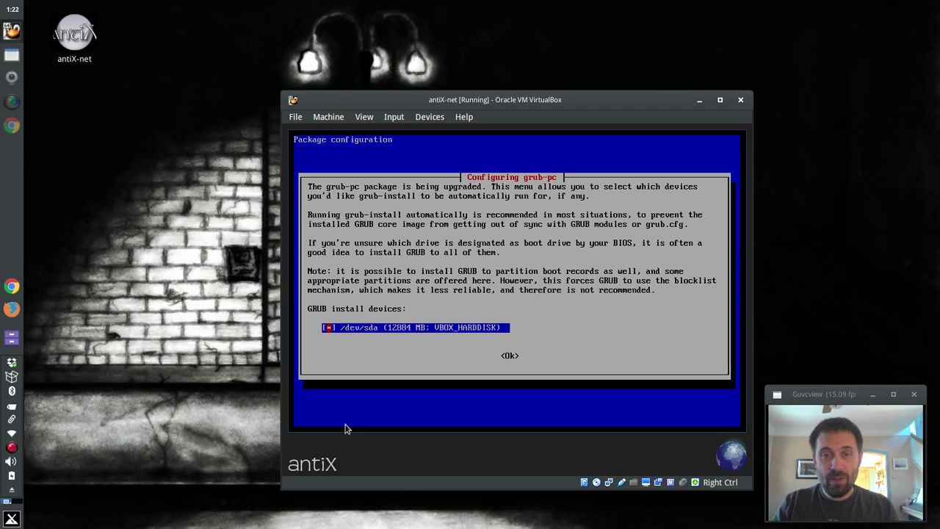
Confirm /dev/sda as the GRUB install device and continue despite the GRUB failure.
key(Tab)
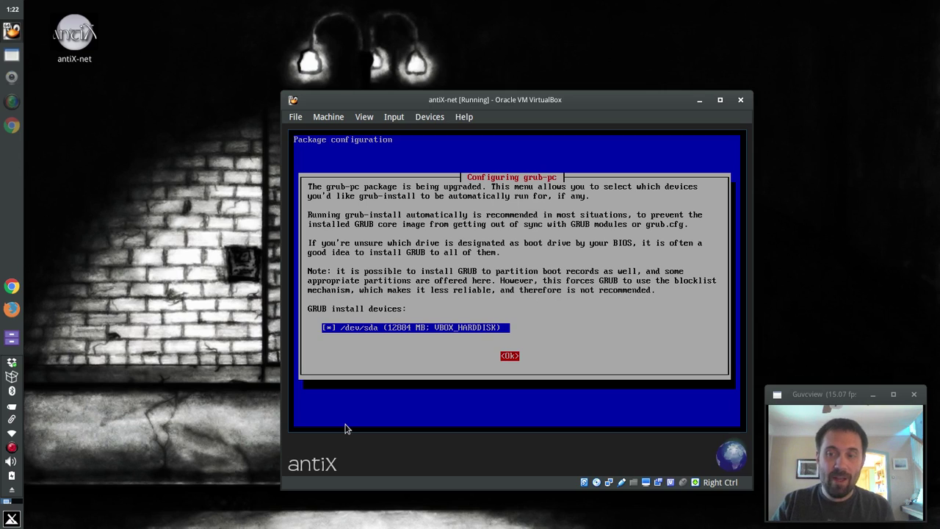
key(Return)
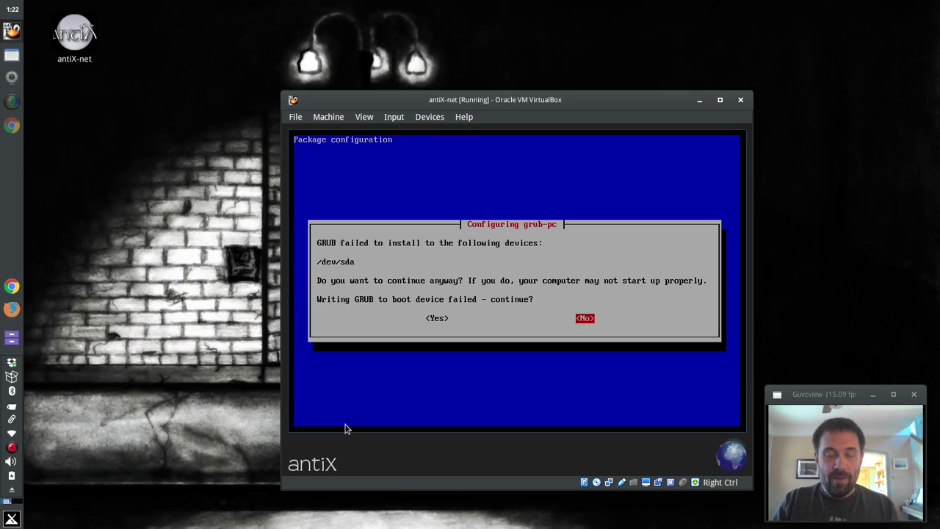
key(Left)
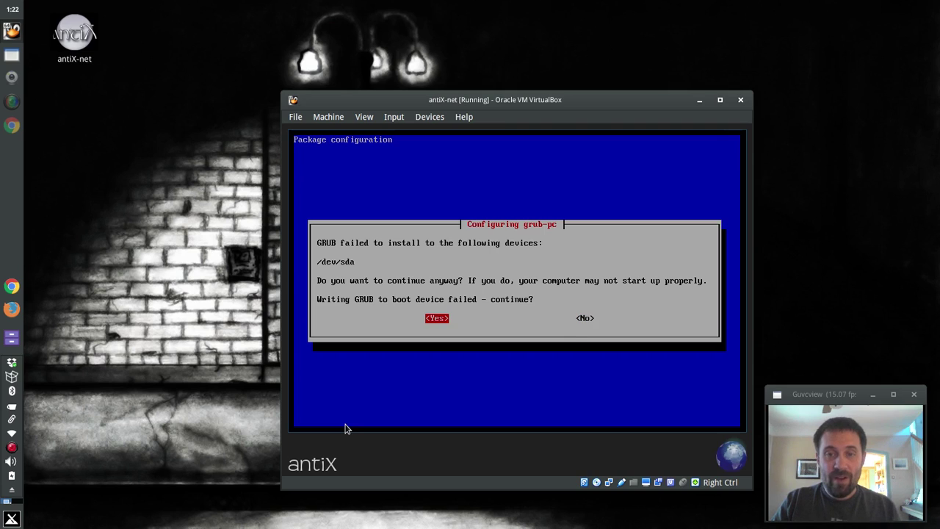
key(Return)
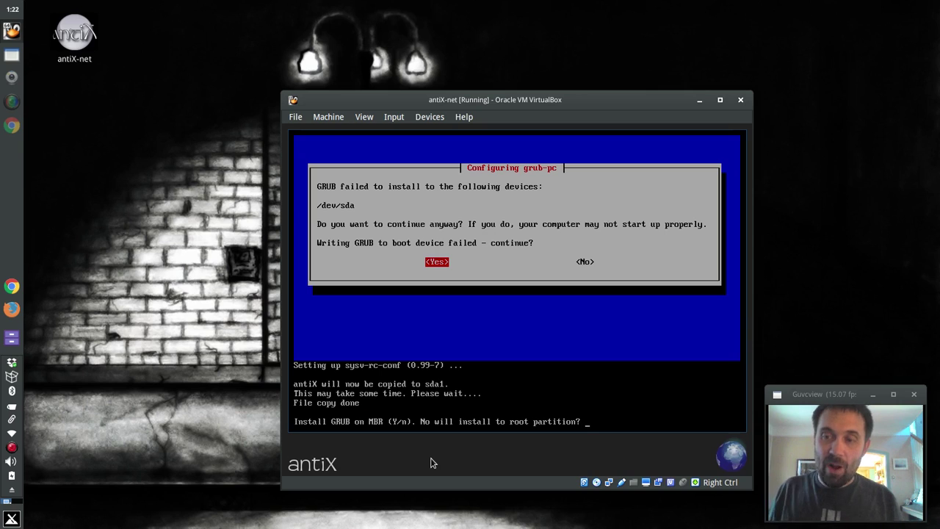
Confirm installing GRUB on the MBR and name the computer antixmate.
text(y)
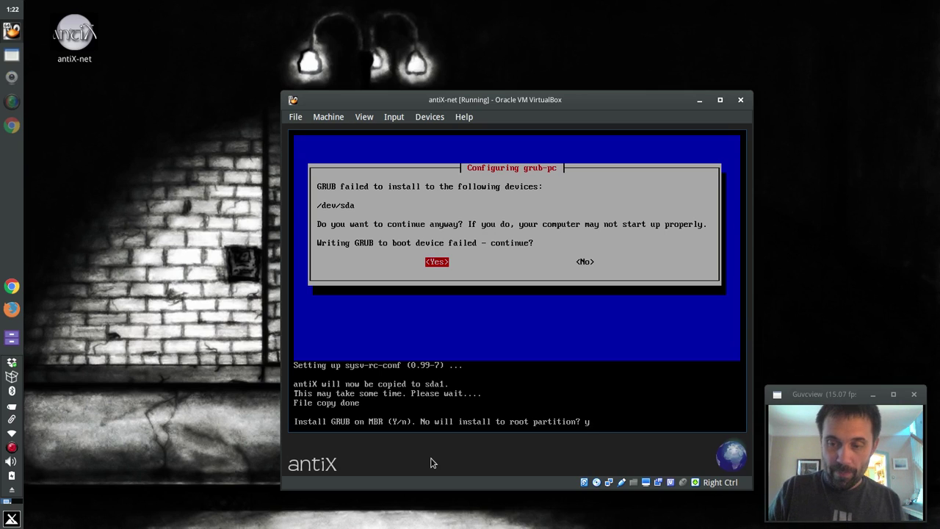
key(Return)
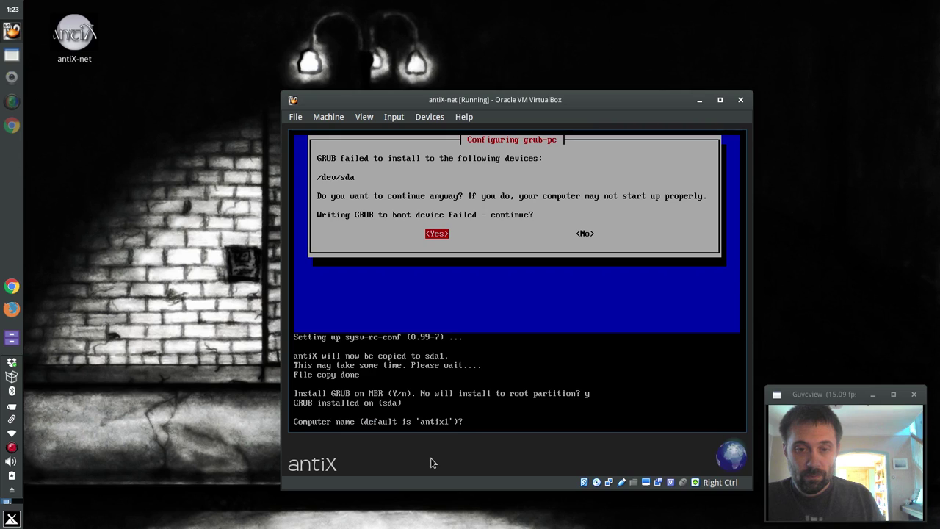
text(anti)
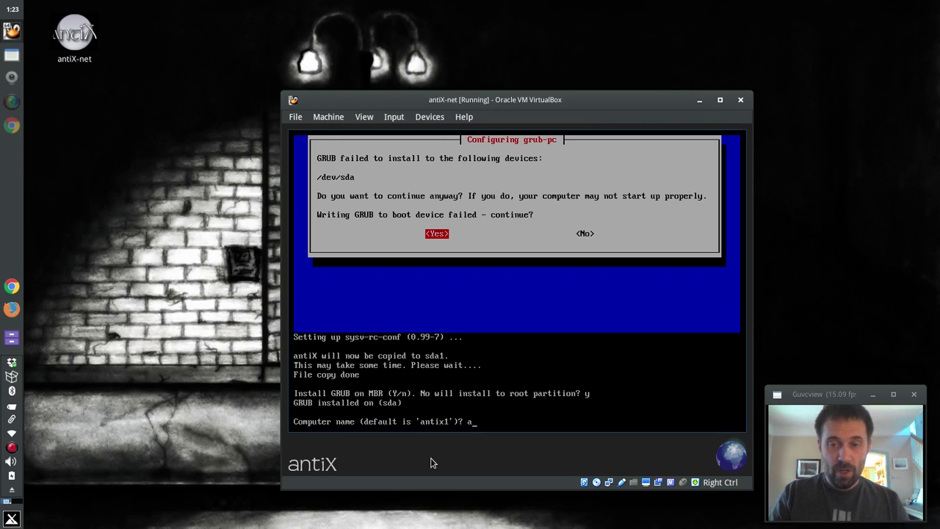
text(x)
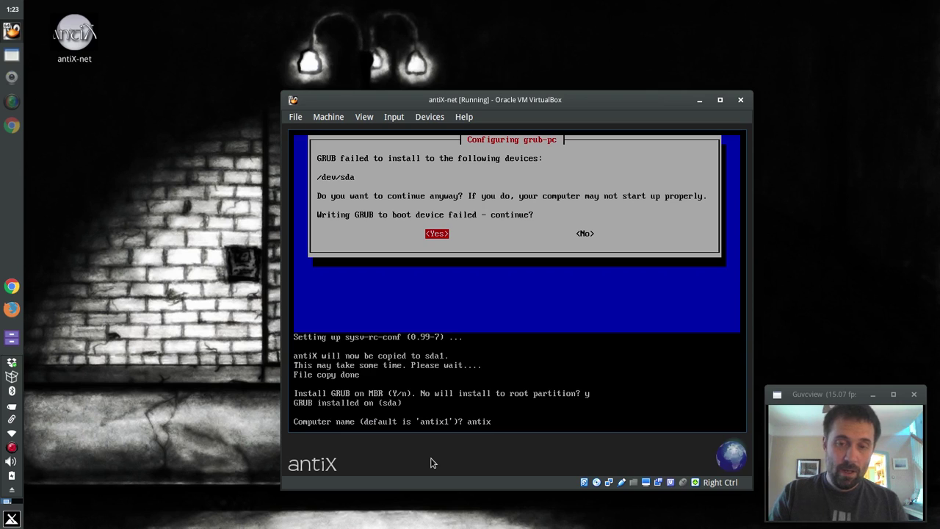
text(mate)
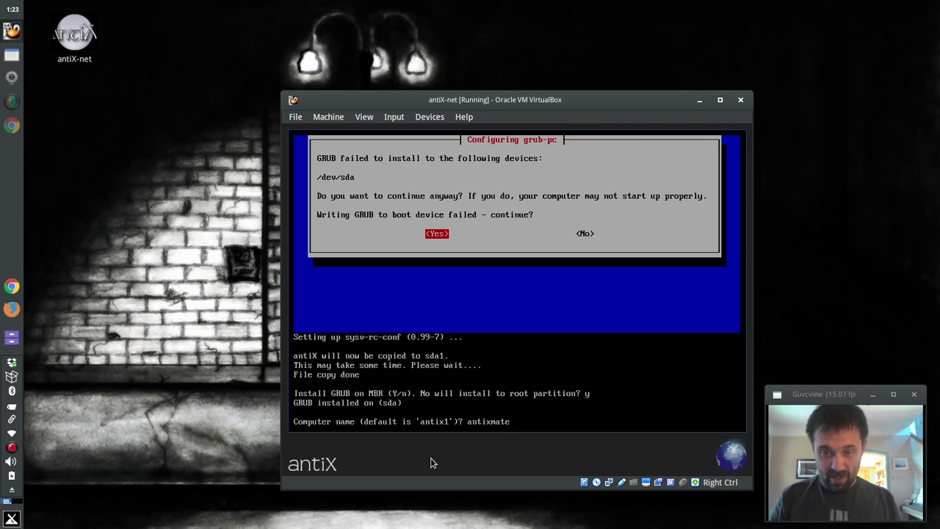
key(Return)
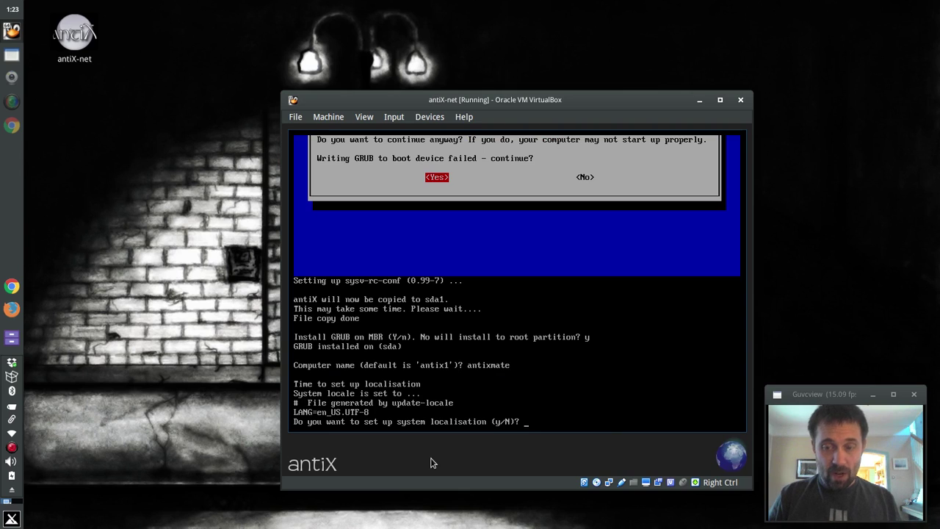
Keep the default localisation, keyboard layout and console layout.
key(Return)
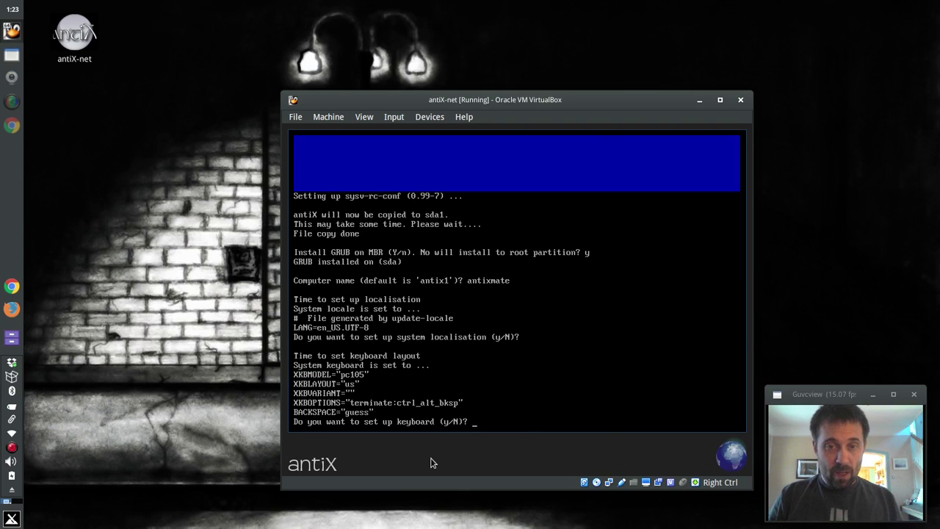
key(Return)
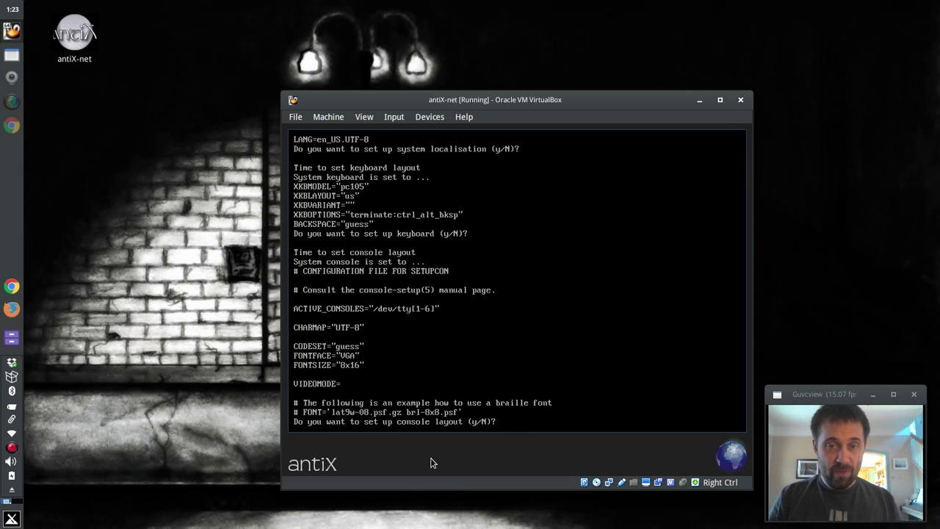
key(Return)
Set the system time zone to US/Eastern.
text(y)
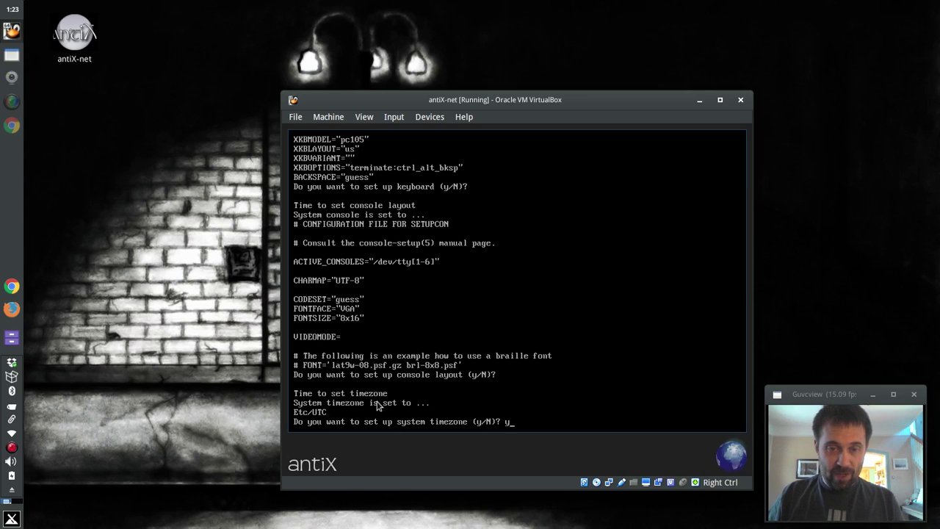
key(Return)
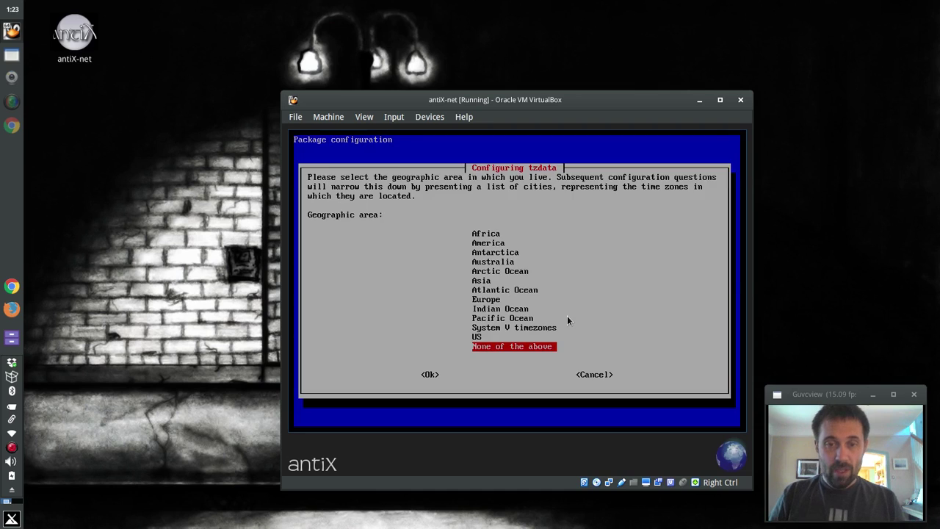
key(Up)
key(Return)
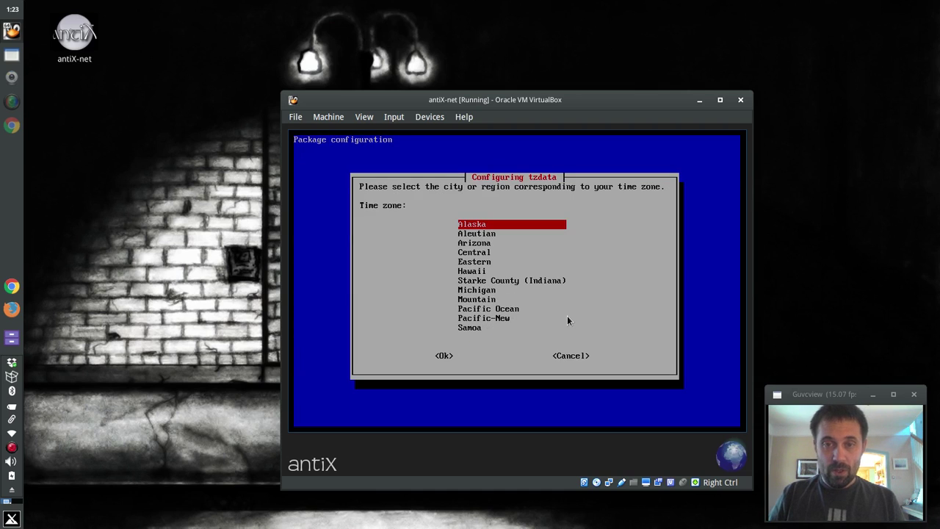
key(Down)
key(Down)
key(Down)
key(Down)
key(Return)
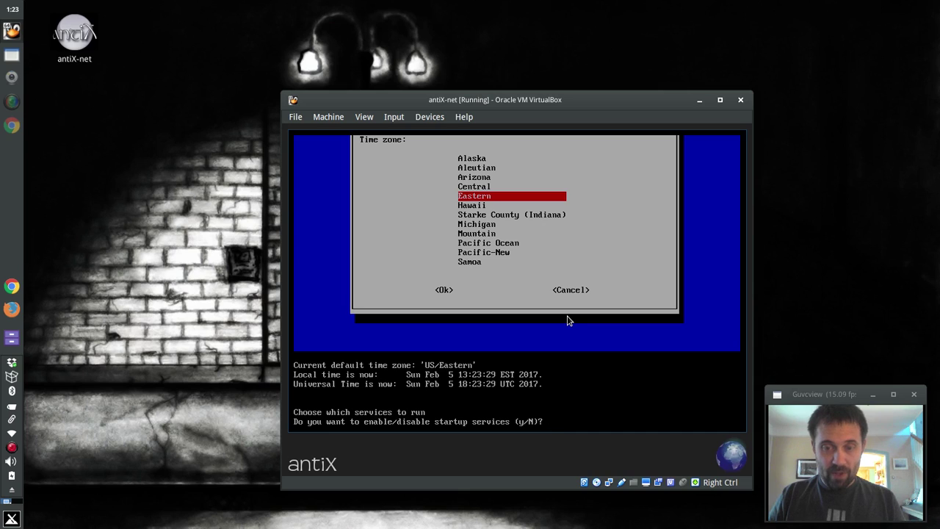
Decline changing startup services and confirm this is not a remastered install.
text(n)
key(Return)
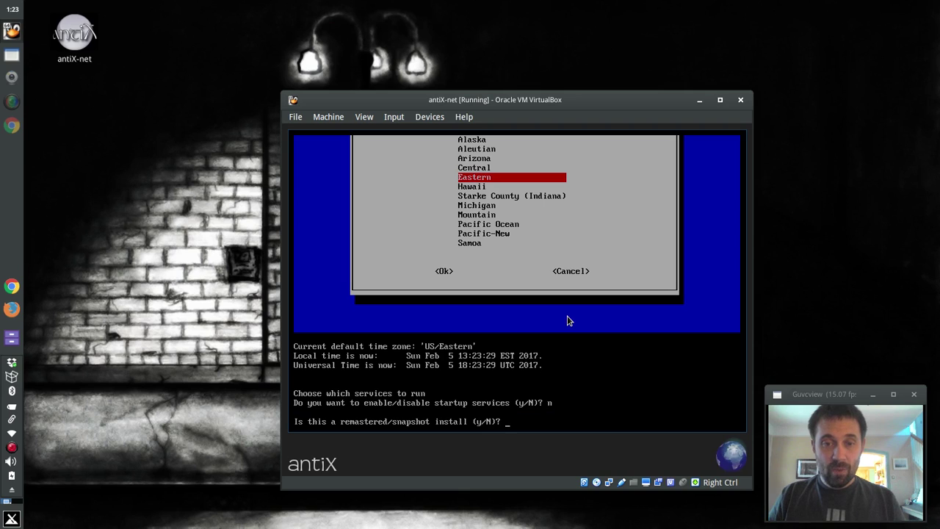
text(n)
key(Return)
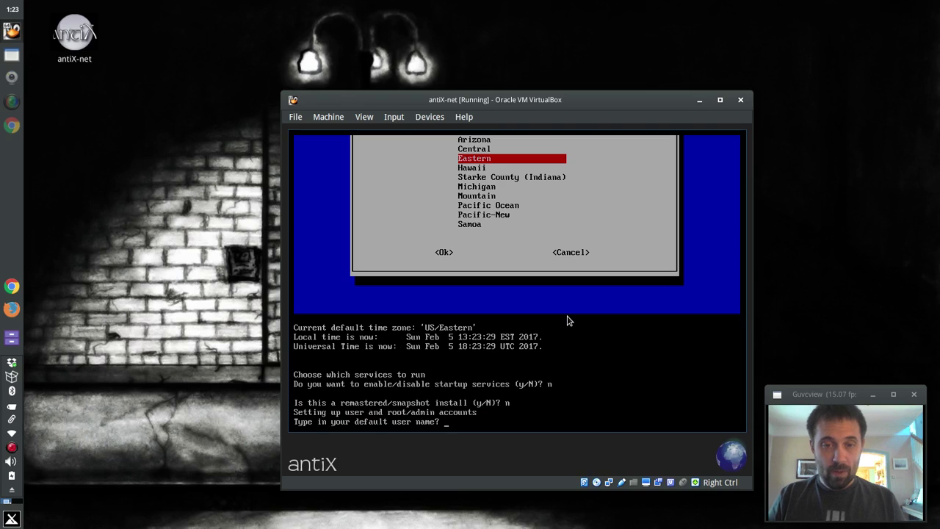
Enter dolphin as the default user name, correcting the typo.
text(dolpph)
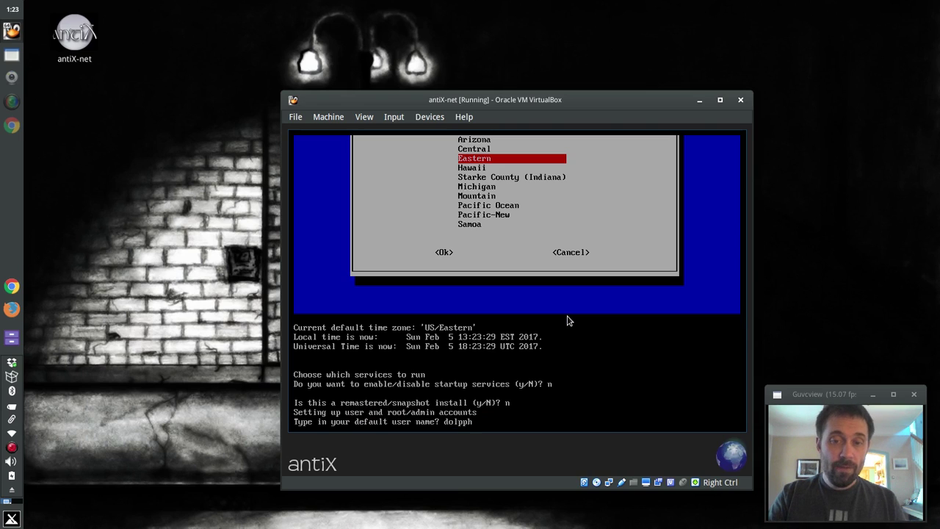
text(in)
key(BackSpace)
key(BackSpace)
key(BackSpace)
key(BackSpace)
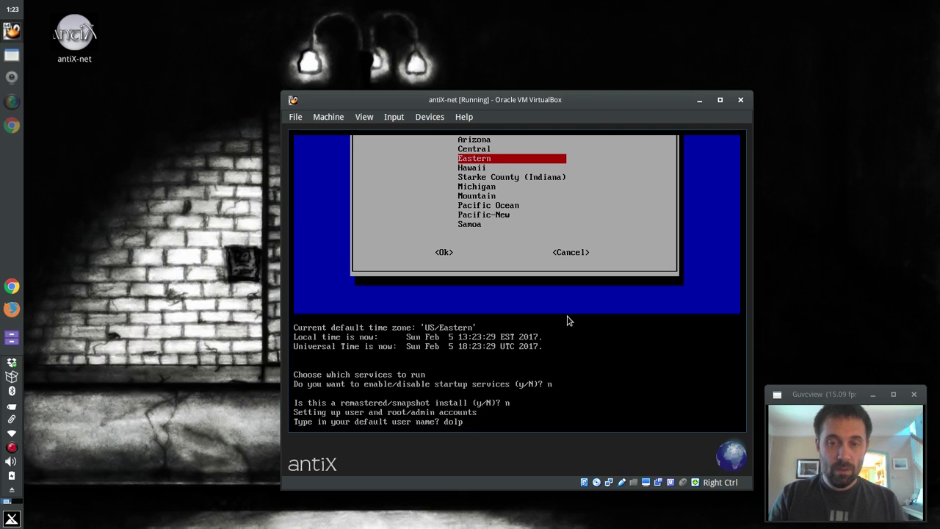
text(hin)
key(Return)
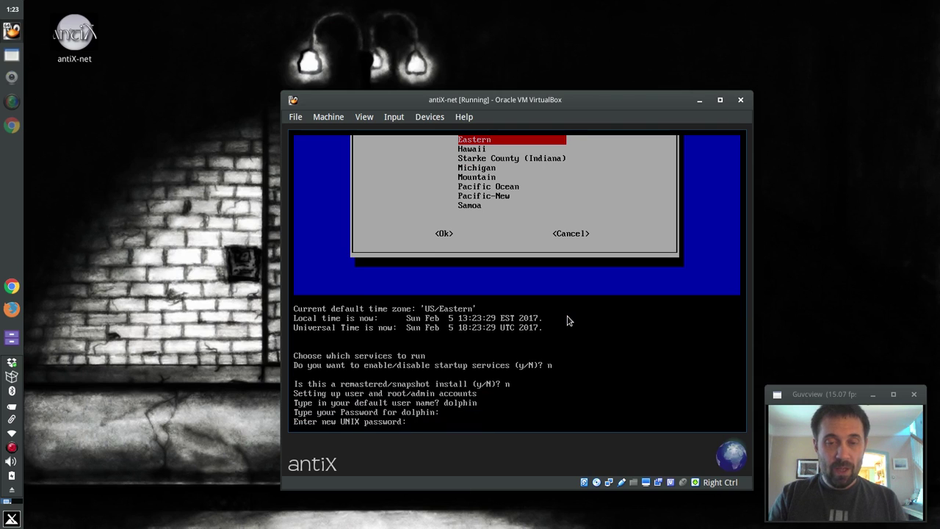
Set and confirm the dolphin and root passwords, then decline autologin.
key(Return)
key(Return)
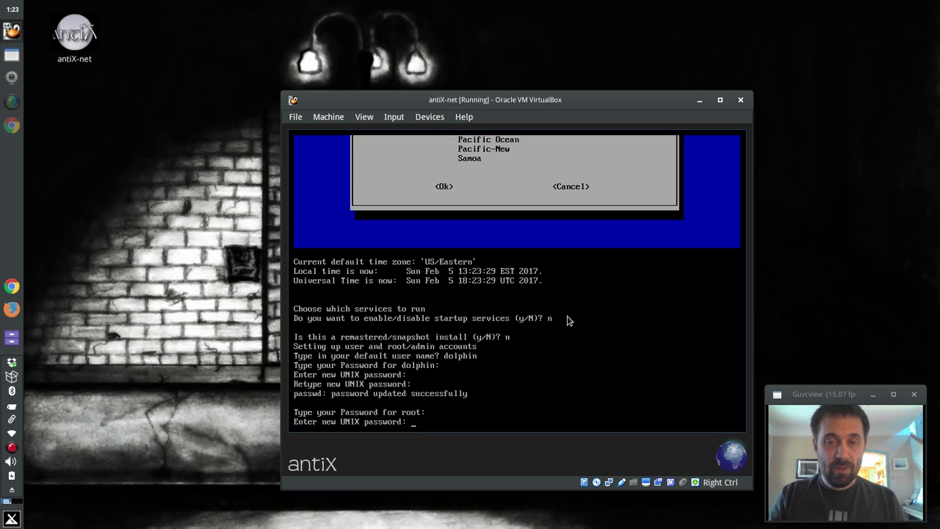
key(Return)
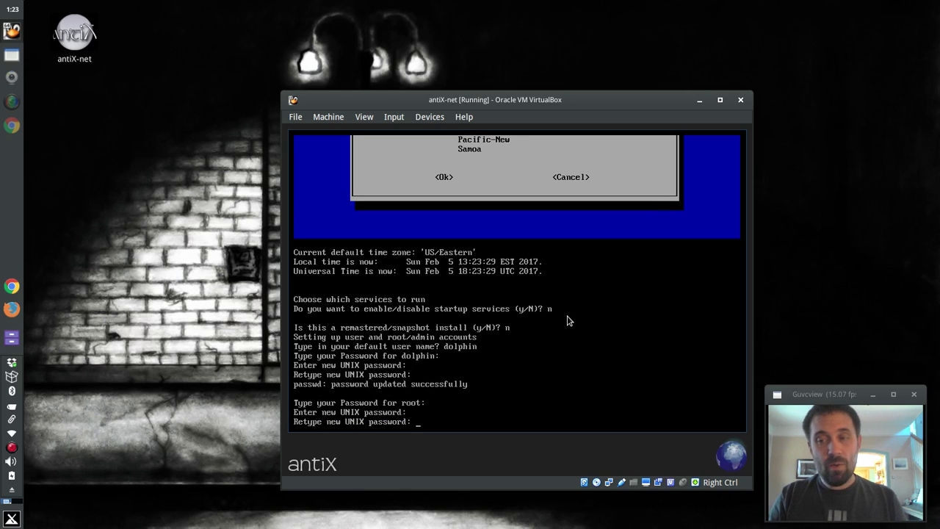
key(Return)
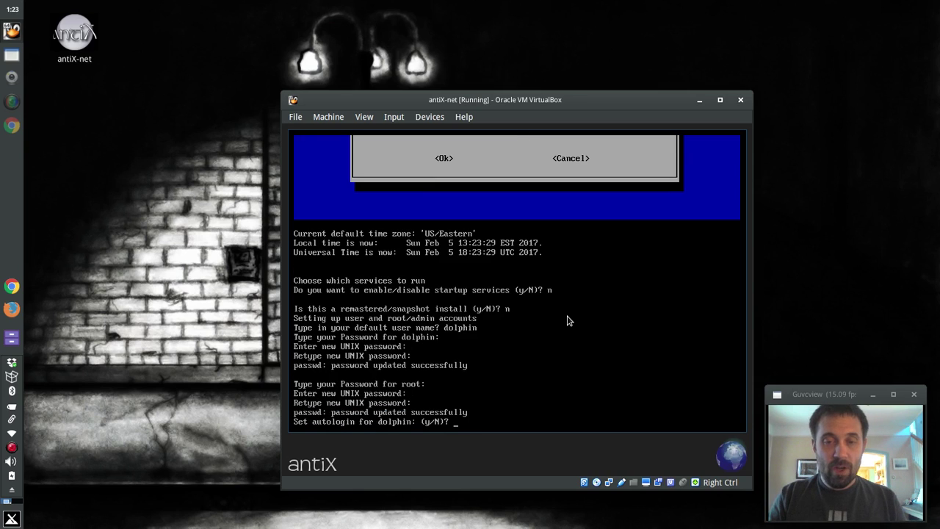
text(n)
key(Return)
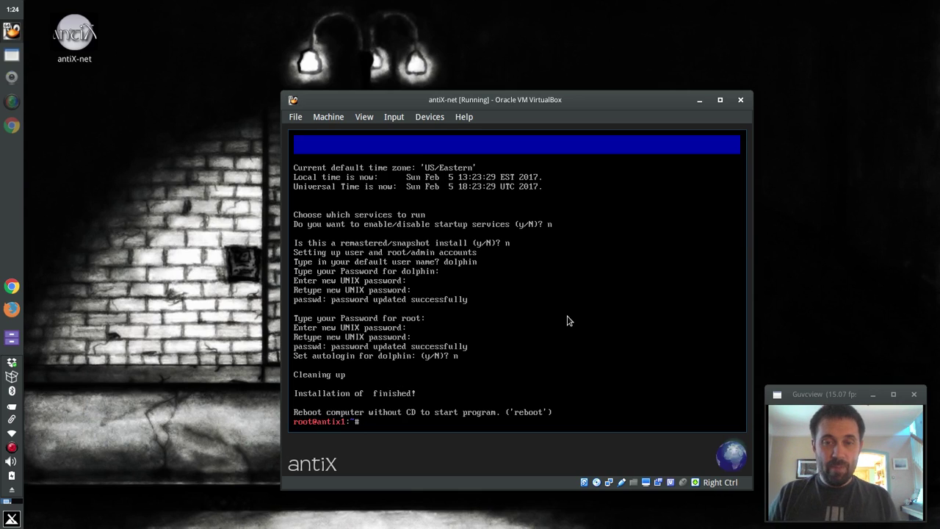
Run reboot as root and confirm, booting the installed antiX into the antixmate login prompt.
text(reboot)
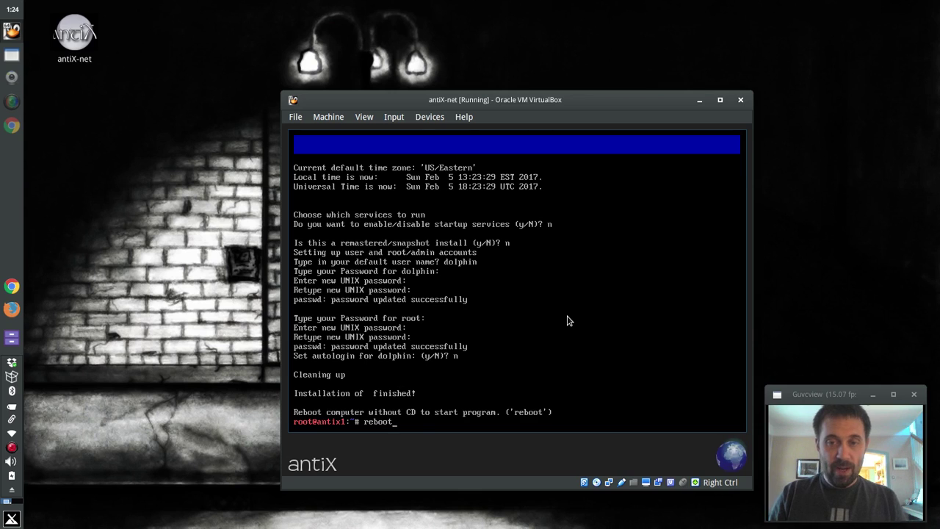
key(Return)
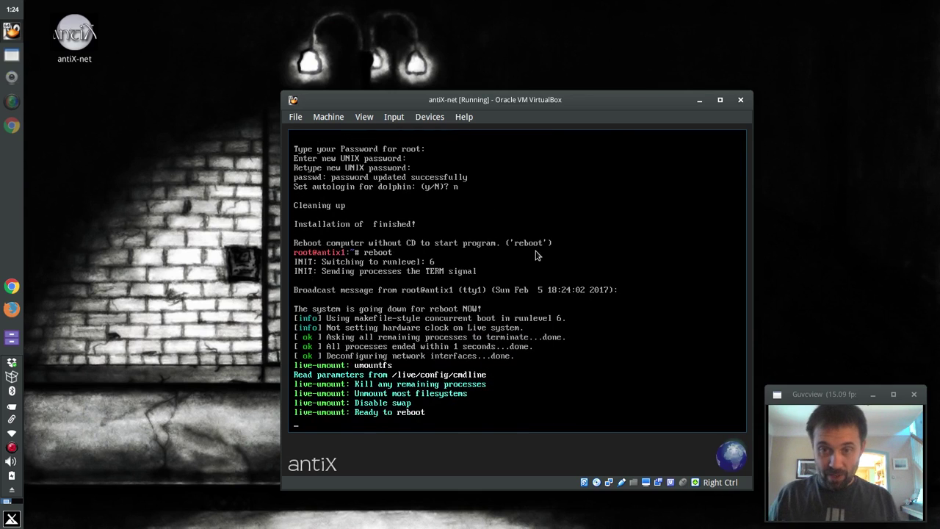
key(Return)
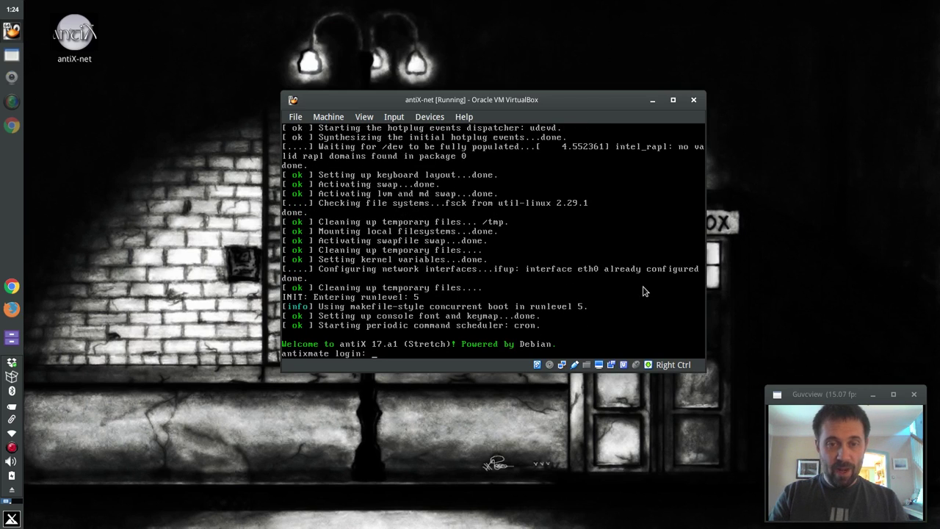
Enter dolphin as the login name at the antixmate login prompt.
text(dolphin)
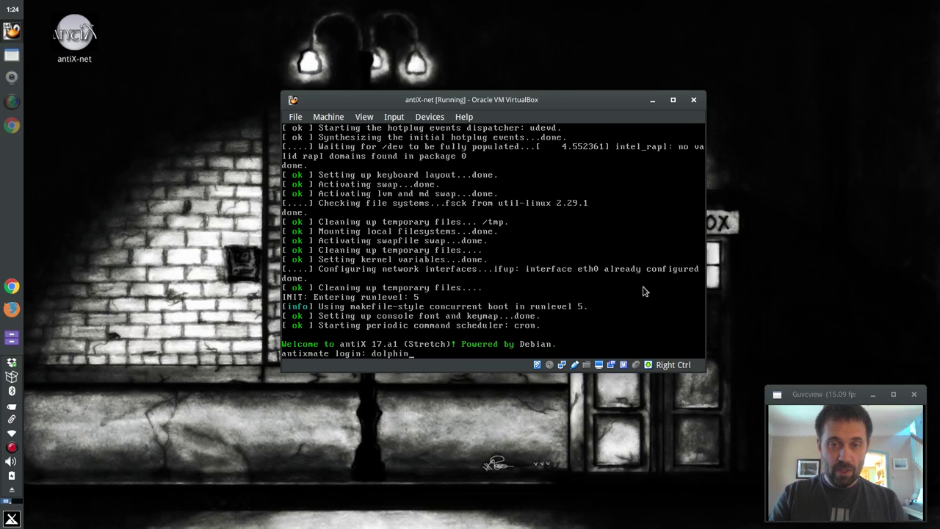
key(Return)
key(Return)
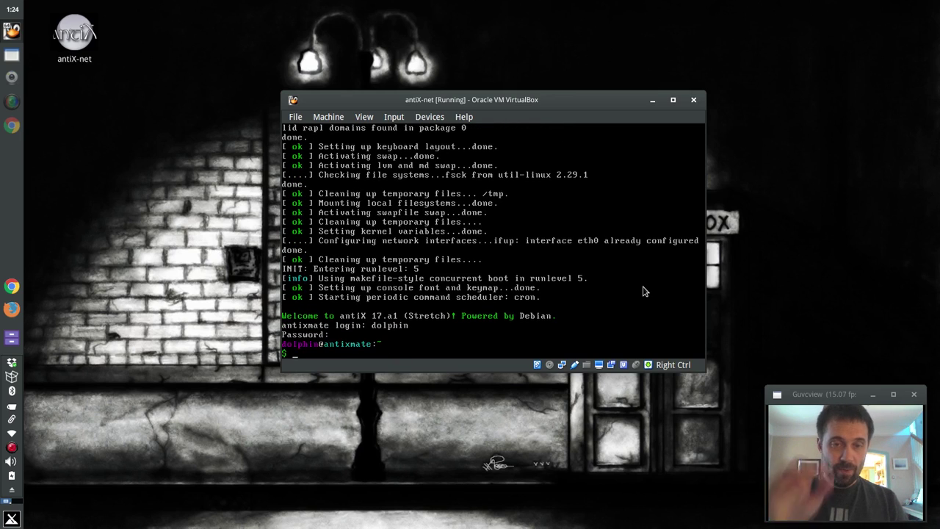